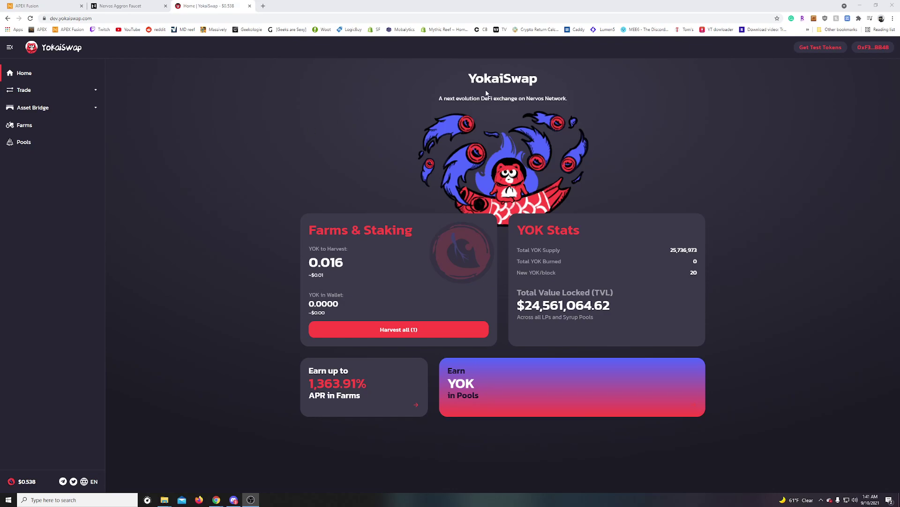
- Clear the heading text selection and expand the Asset Bridge menu in the left sidebar
mouse_move(468, 79)
left_mouse_down()
mouse_move(558, 81)
mouse_move(468, 80)
left_mouse_up()
left_click(469, 79)
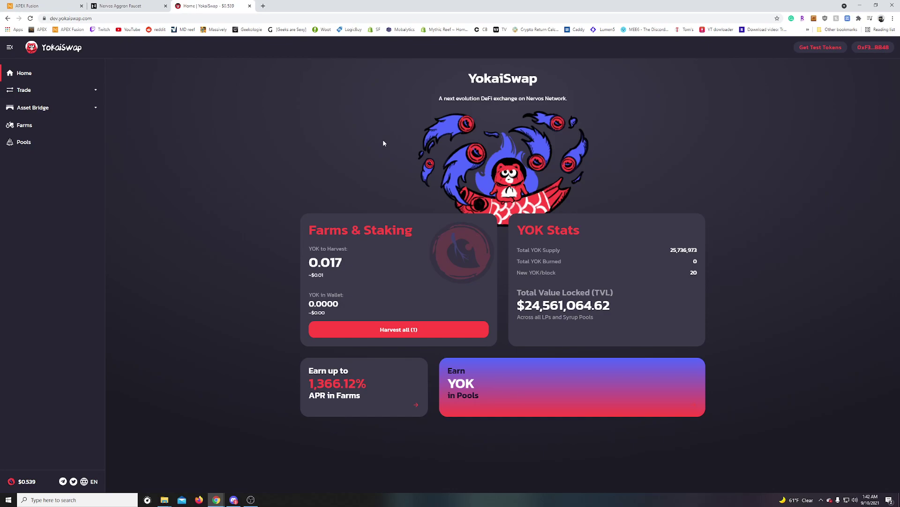
left_click_drag(468, 84, 539, 81)
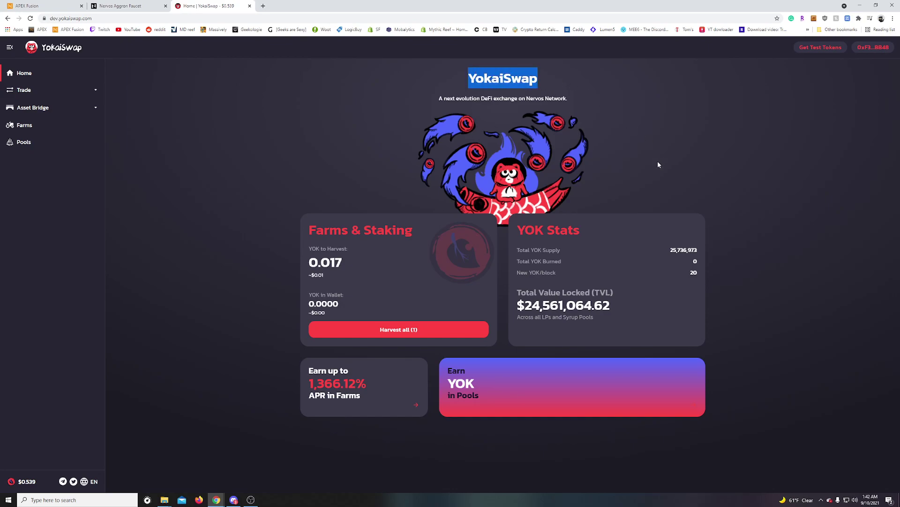
left_click(672, 151)
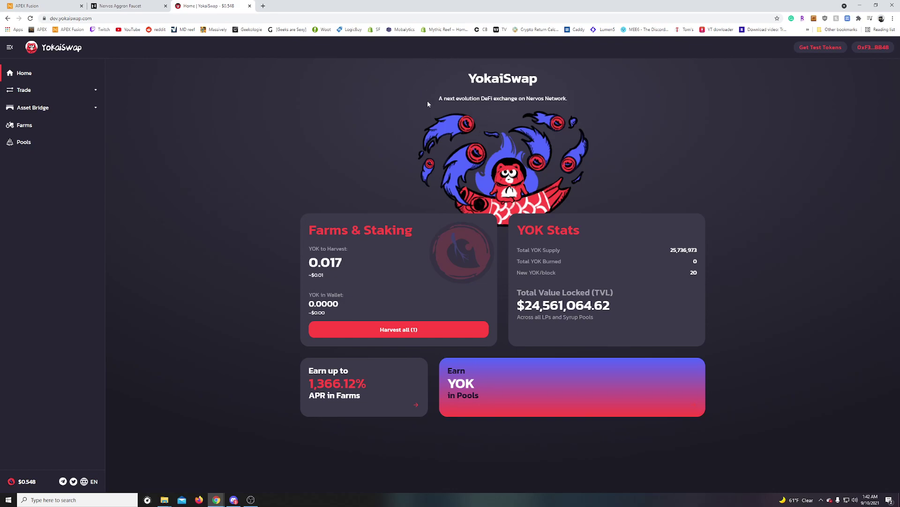
left_click(96, 109)
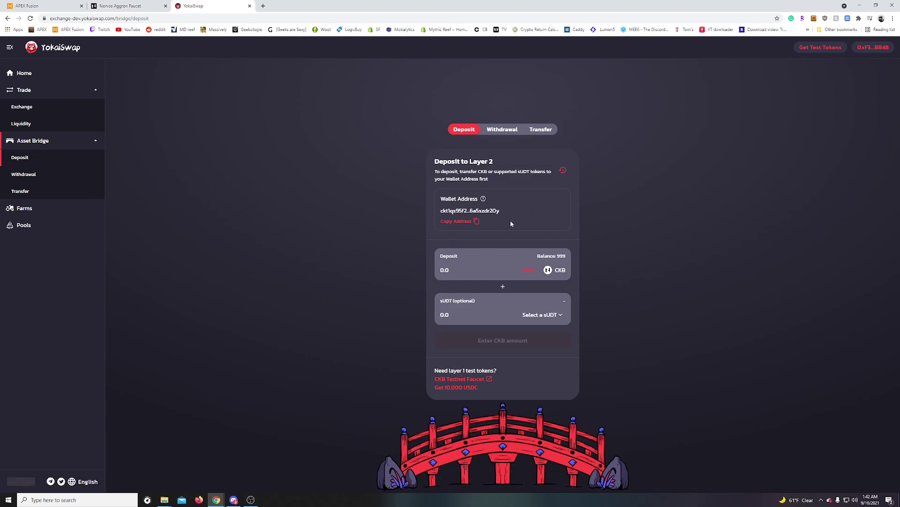
- Copy the Layer 2 wallet address from the Deposit to Layer 2 page
left_click(476, 225)
- Check the Nervos Aggron Faucet page and its web address, then go back to the YokaiSwap deposit page
left_click(137, 7)
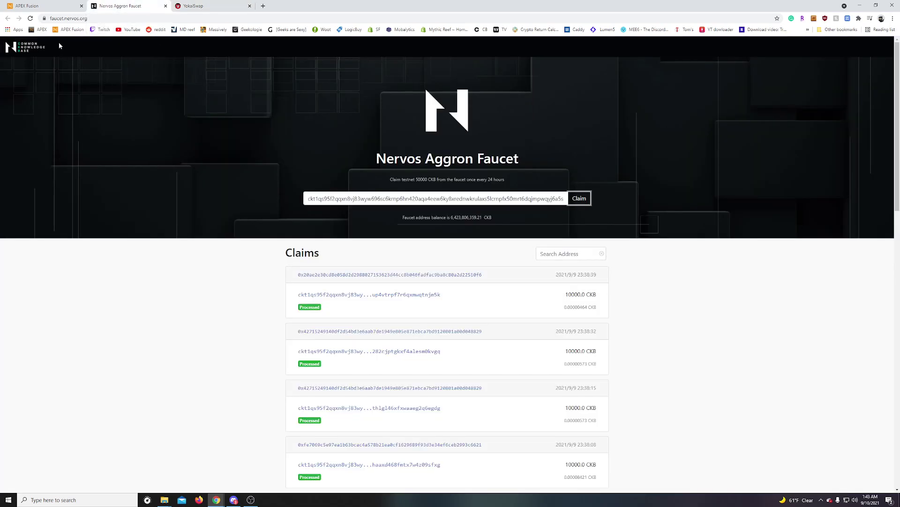
left_click_drag(92, 18, 49, 17)
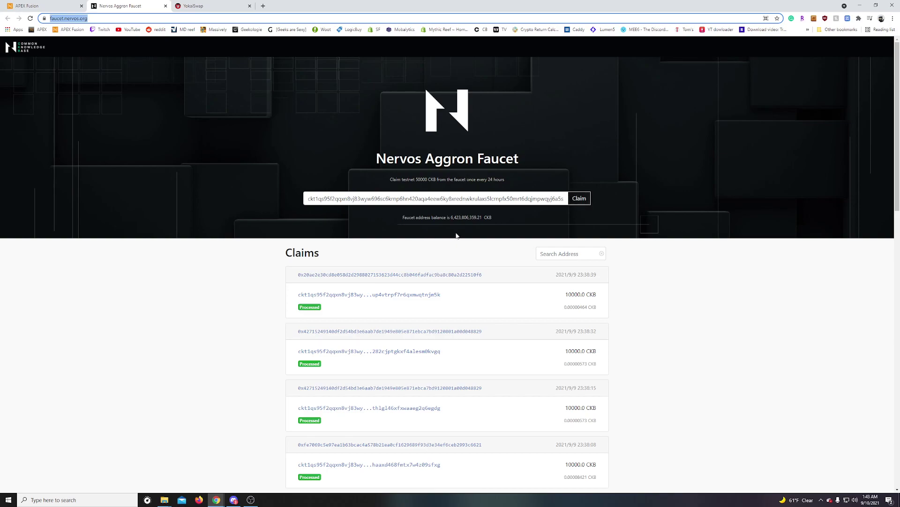
left_click(584, 227)
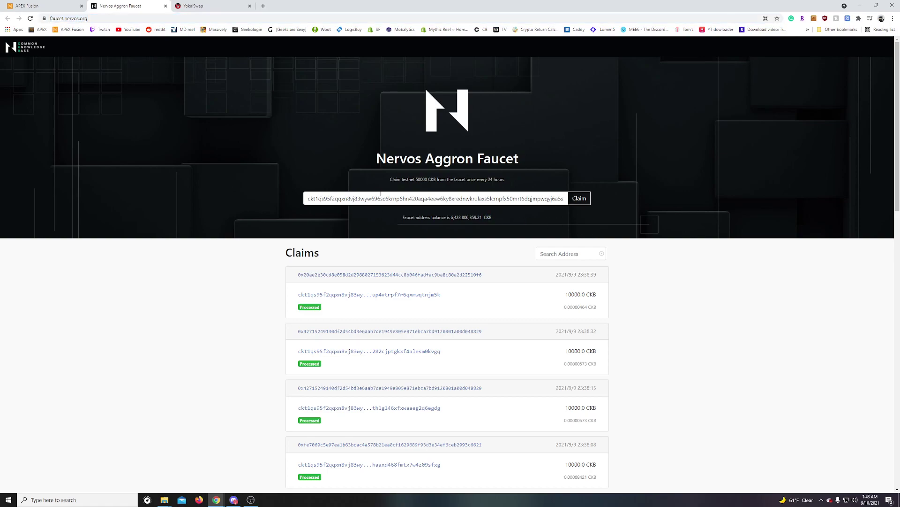
left_click(211, 6)
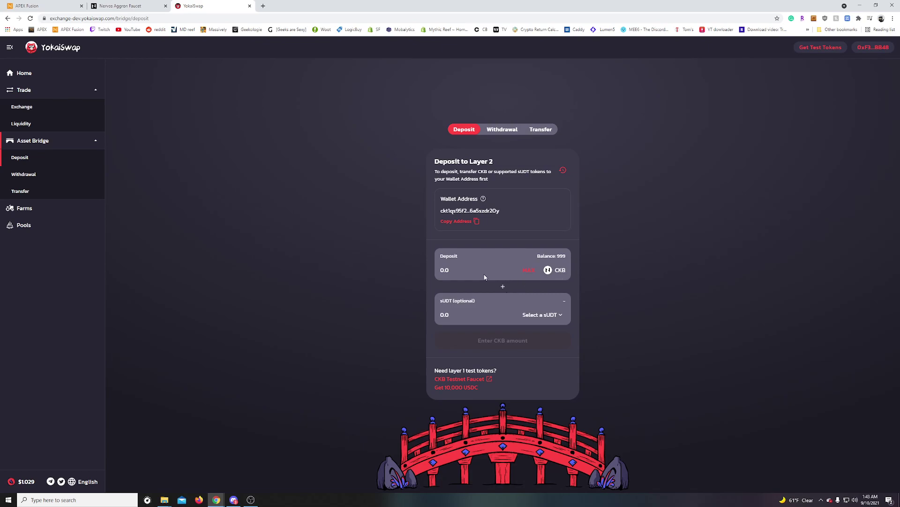
- Look through the sUDT token list, leaving CKB as the deposit token
left_click(544, 314)
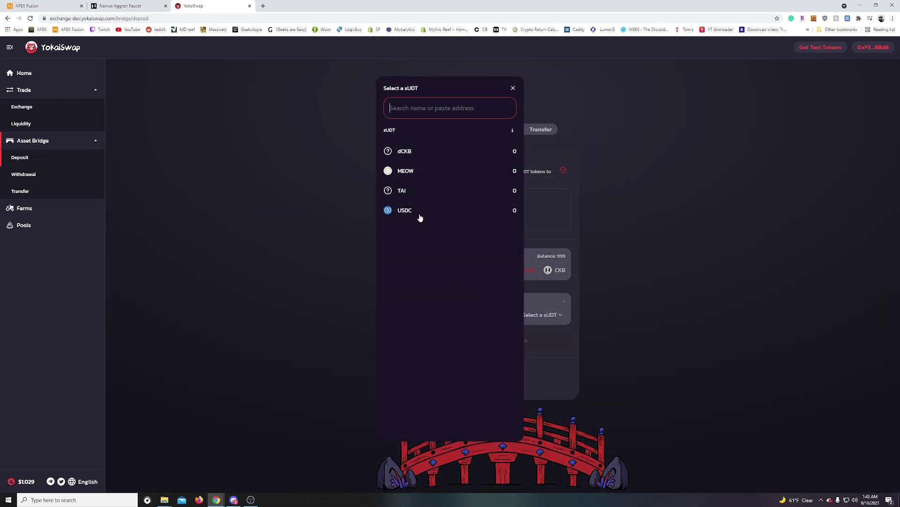
left_click(313, 186)
left_click(313, 186)
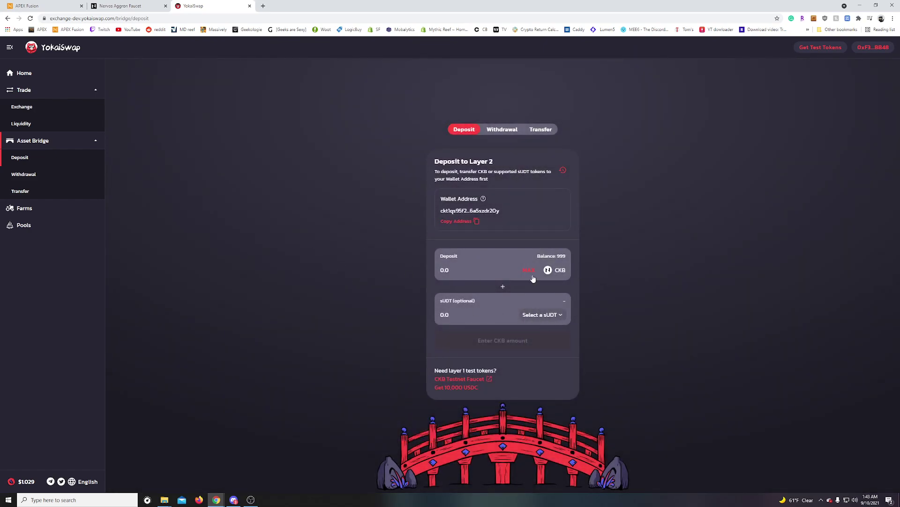
- Deposit 500 CKB to Layer 2, signing the request in MetaMask
left_click(447, 270)
type("500")
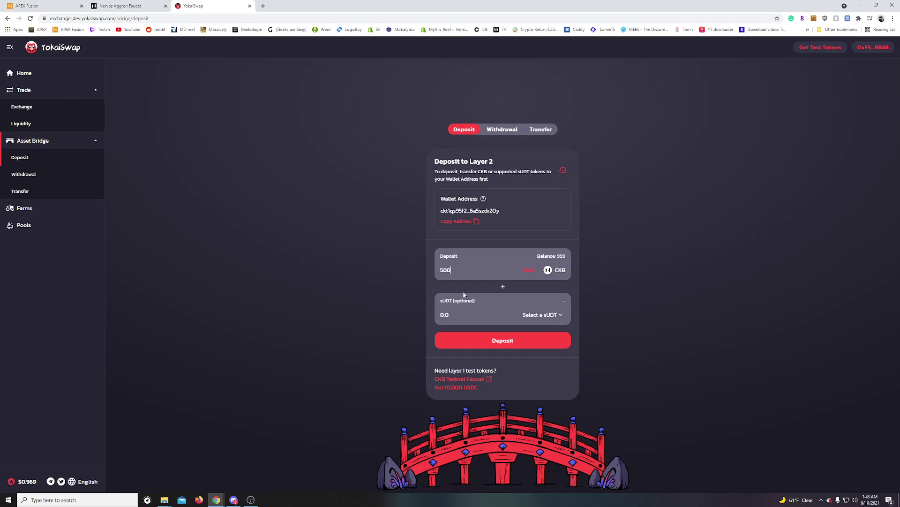
left_click(521, 345)
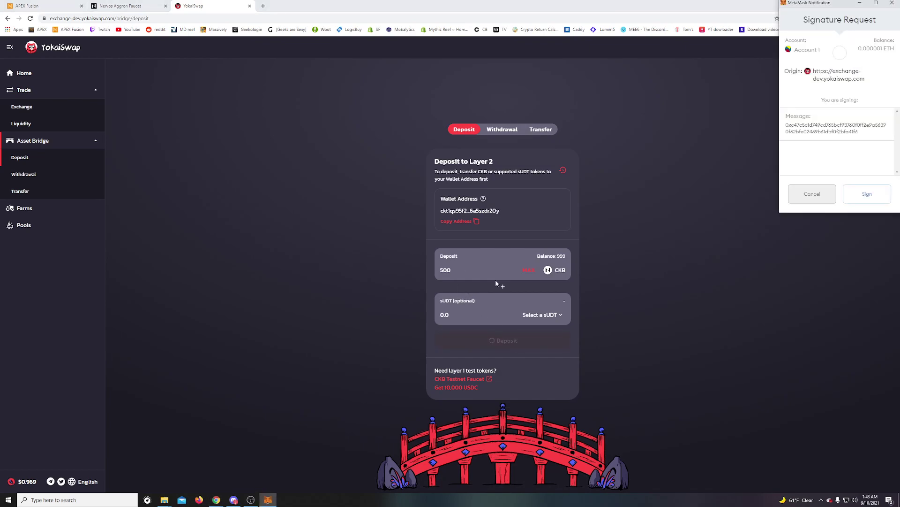
left_click(867, 194)
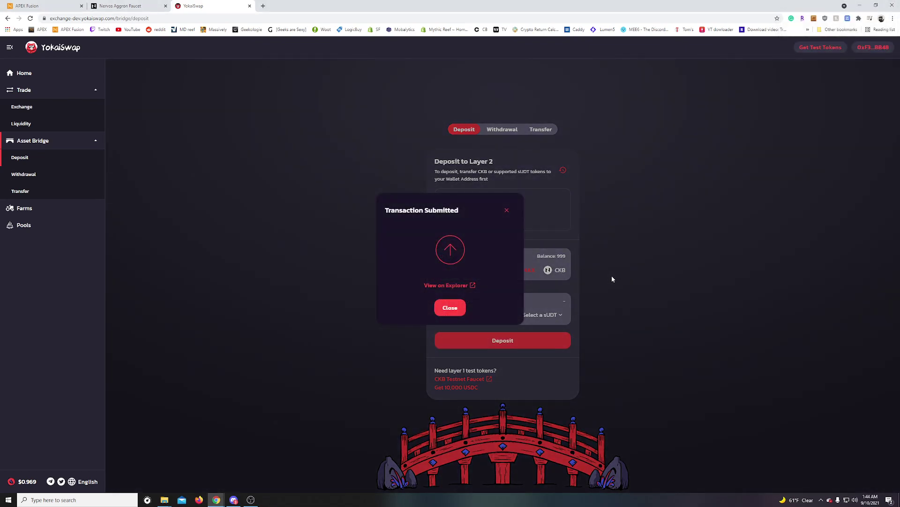
left_click(451, 308)
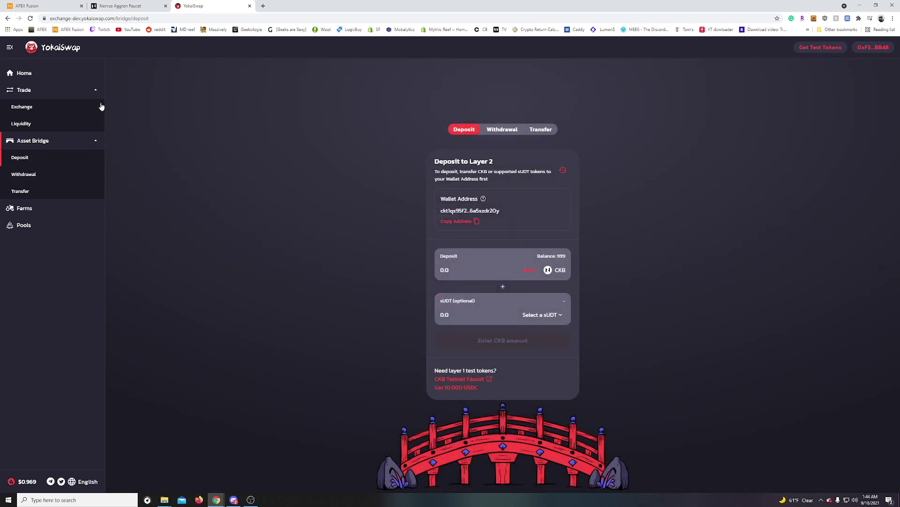
- On the Exchange form, keep CKB as the From token and set YOK as the token to receive
left_click(43, 124)
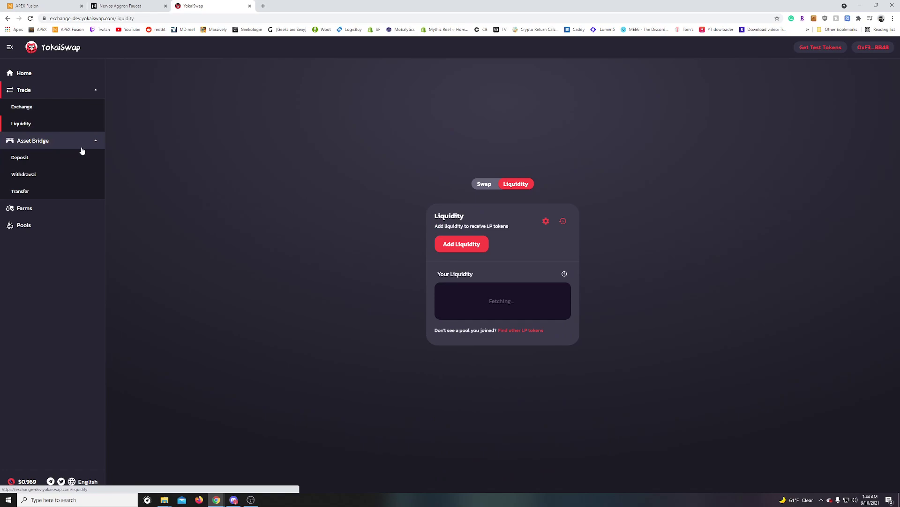
left_click(38, 108)
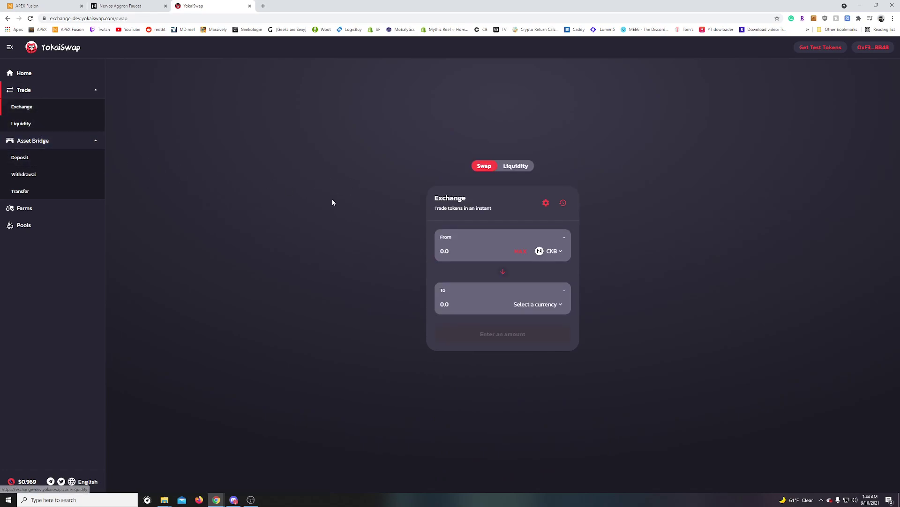
left_click(558, 252)
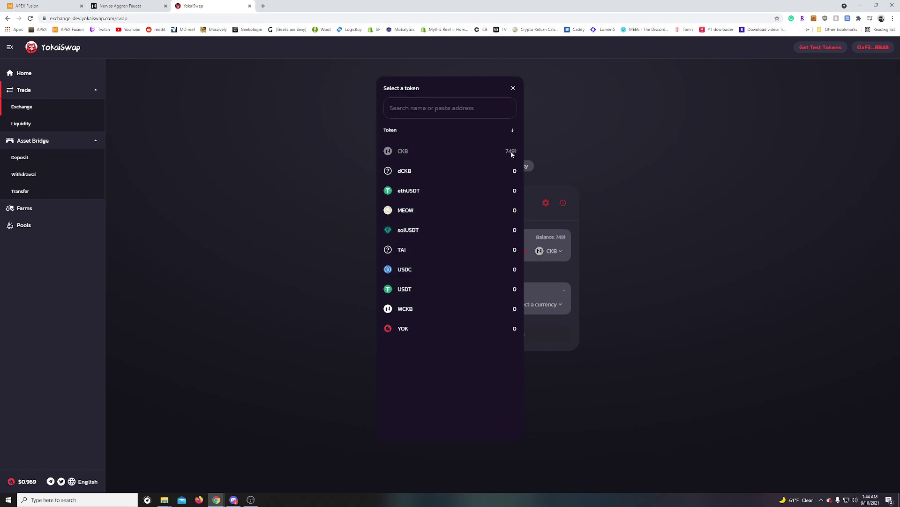
left_click(513, 88)
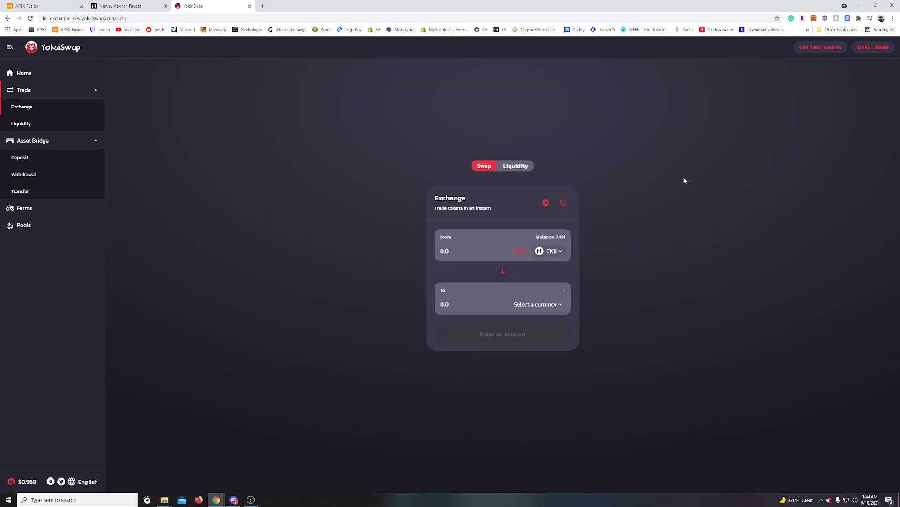
left_click(447, 250)
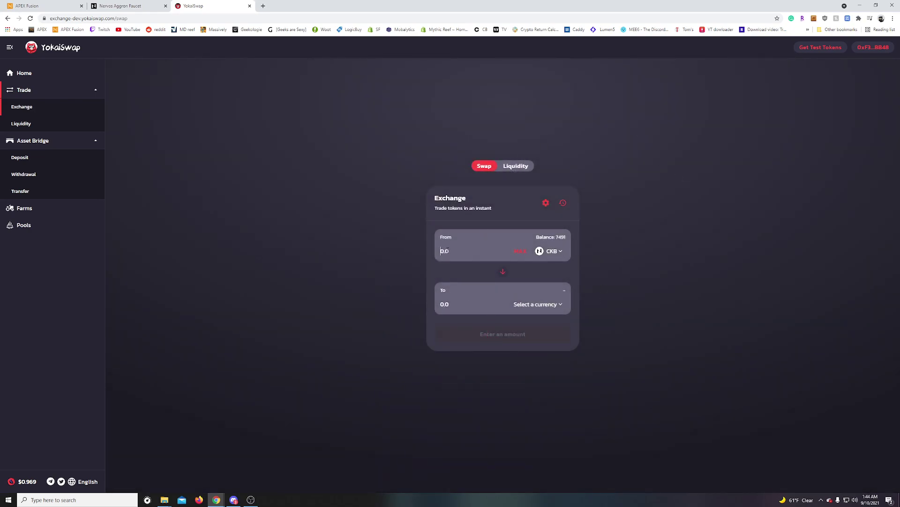
left_click(541, 306)
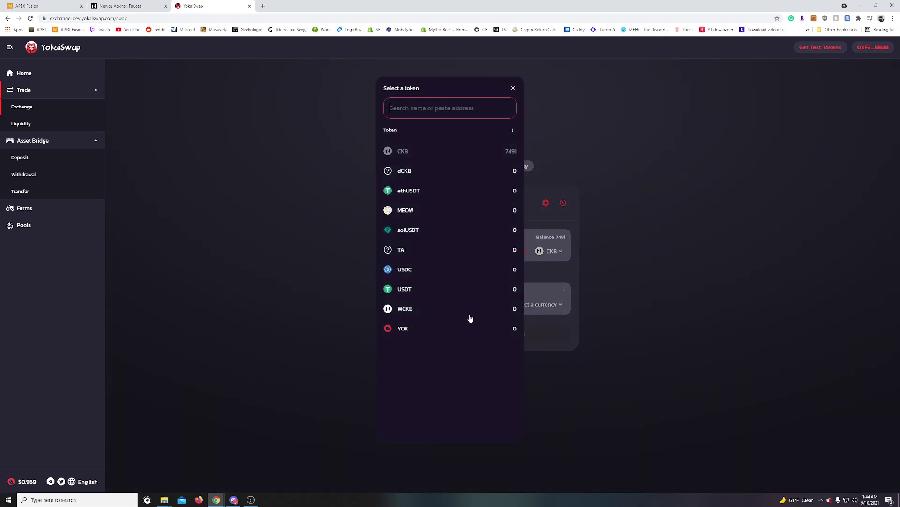
left_click(407, 332)
left_click(536, 287)
left_click(513, 88)
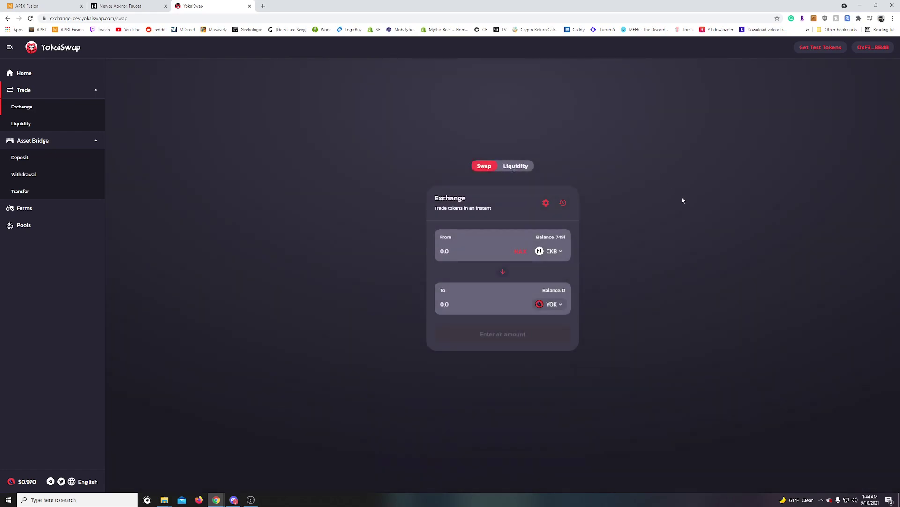
- Swap 500 CKB for about 1160 YOK, approving in MetaMask, then go to Pools
left_click(442, 251)
type("500")
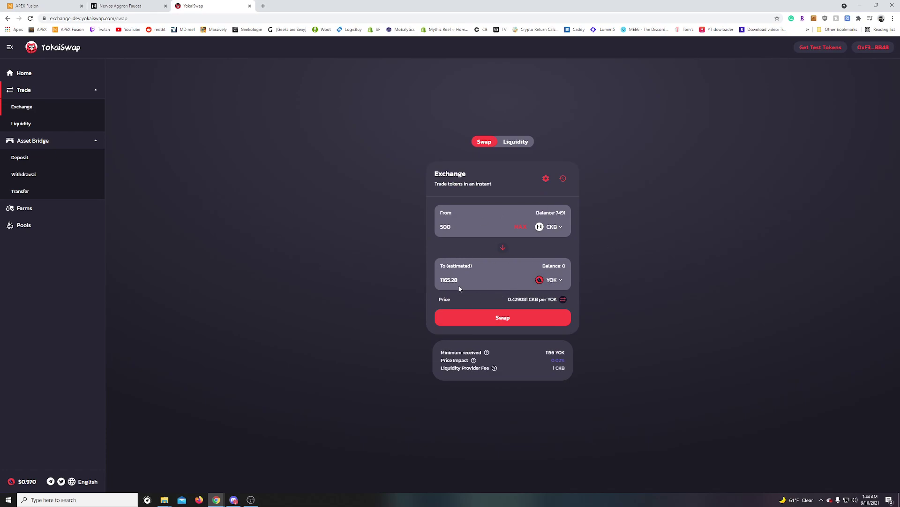
left_click(483, 322)
left_click(476, 331)
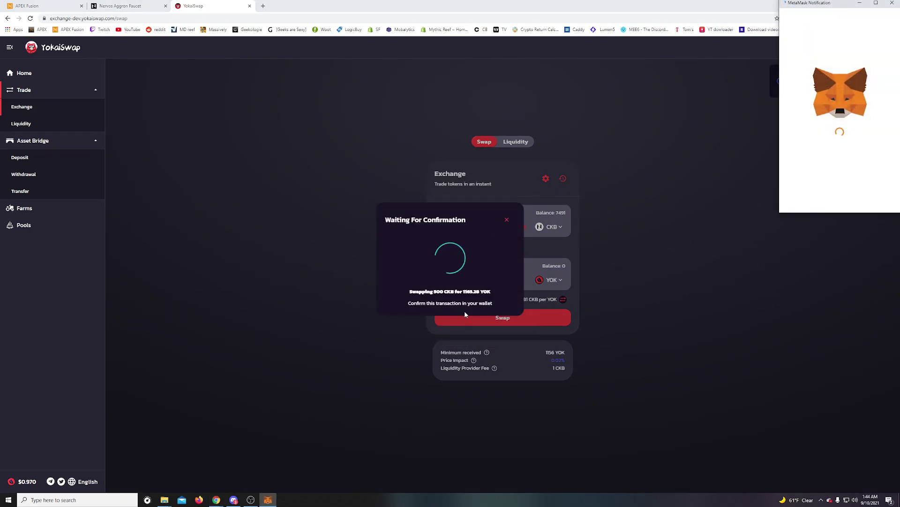
left_click(866, 193)
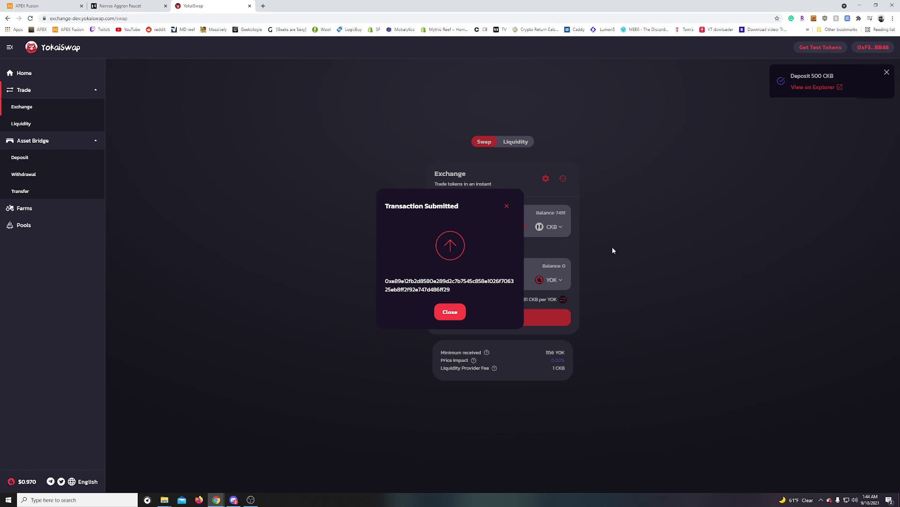
left_click(448, 312)
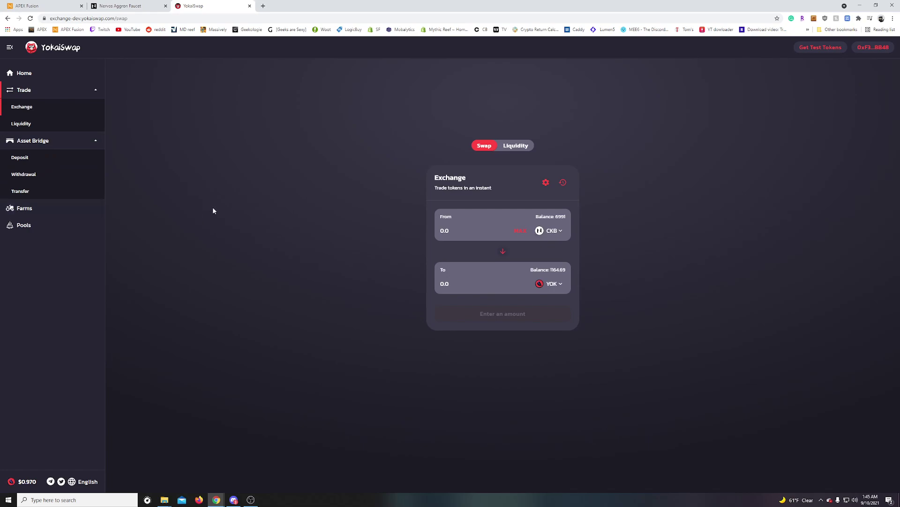
left_click(63, 225)
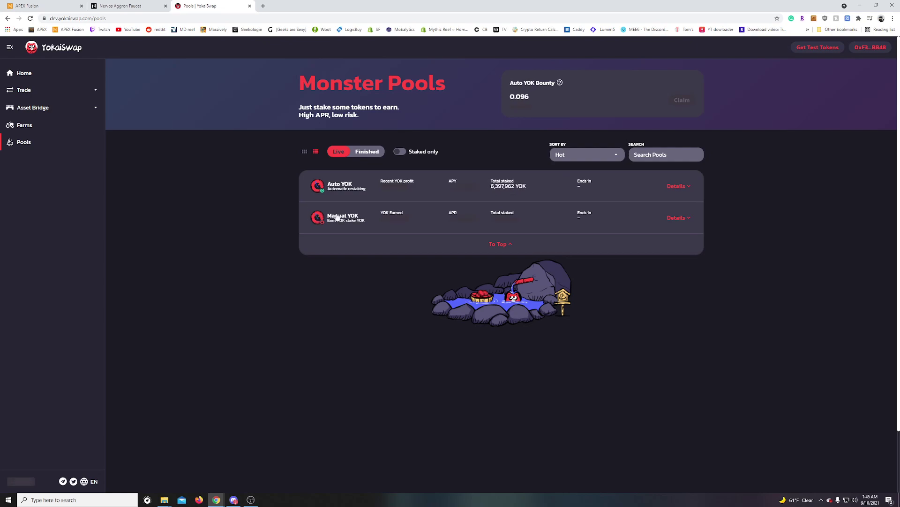
left_click(685, 187)
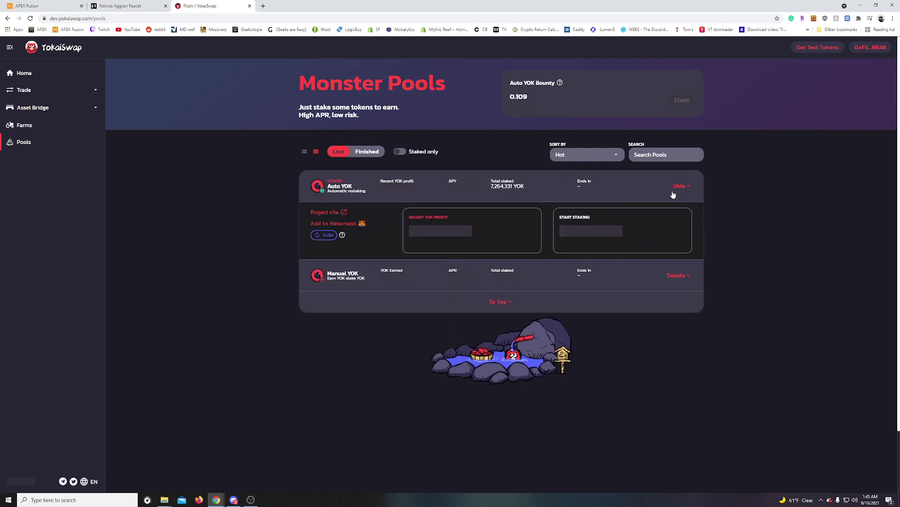
left_click(684, 277)
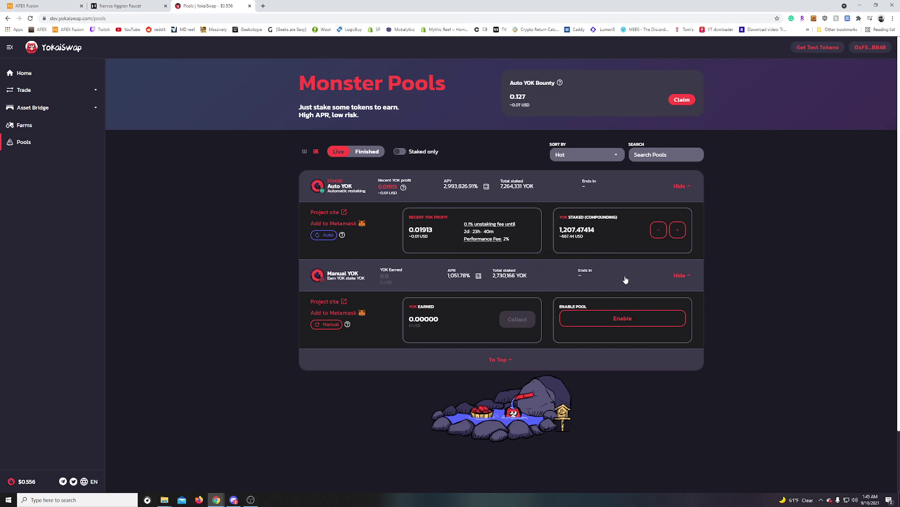
double_click(432, 184)
left_click(469, 197)
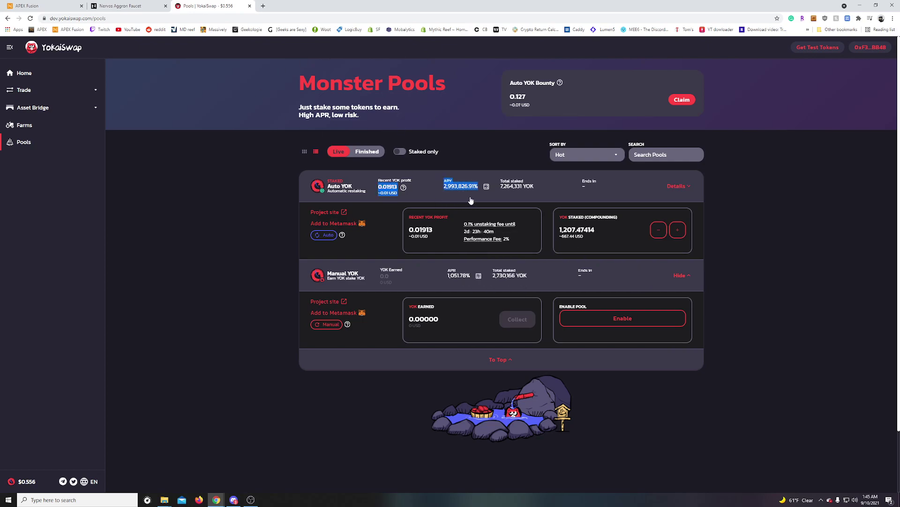
left_click(433, 177)
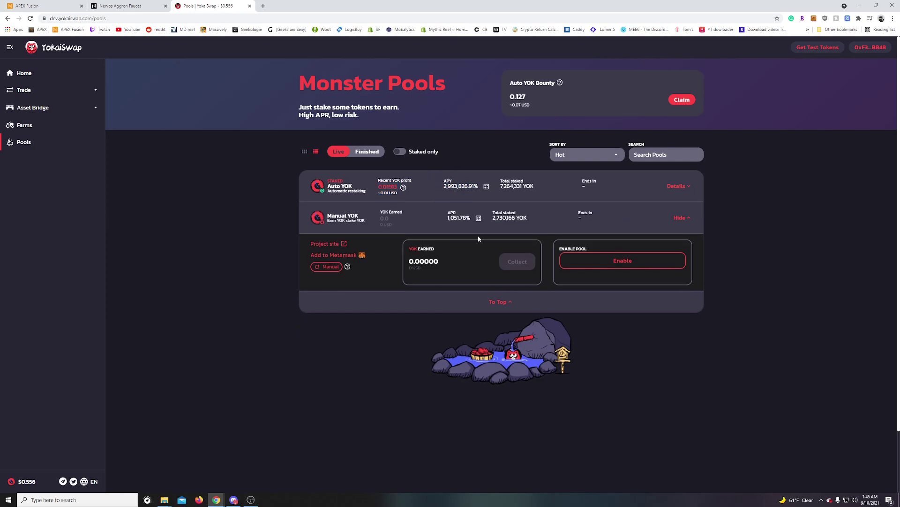
left_click(688, 187)
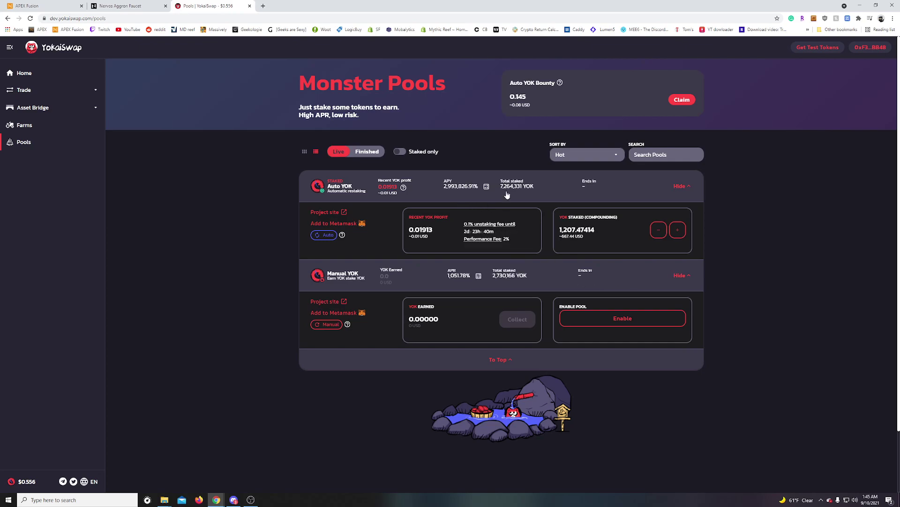
left_click_drag(499, 187, 532, 193)
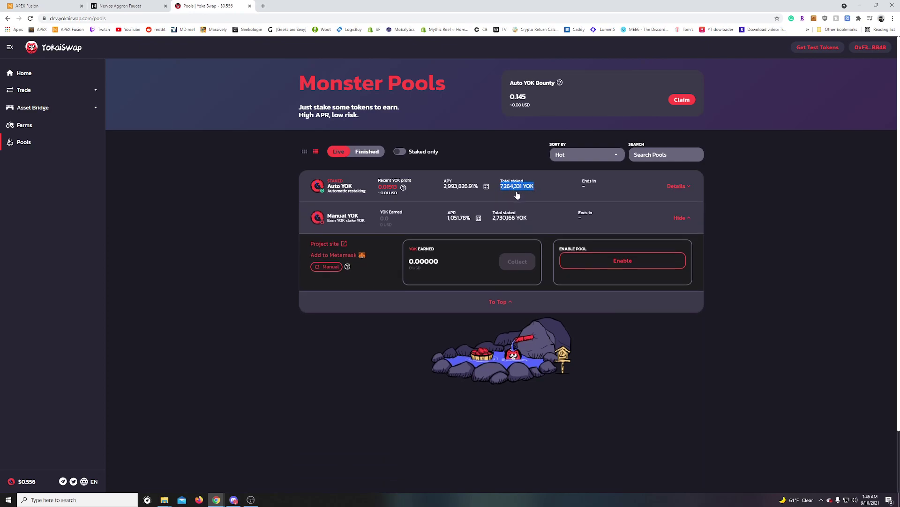
left_click(687, 189)
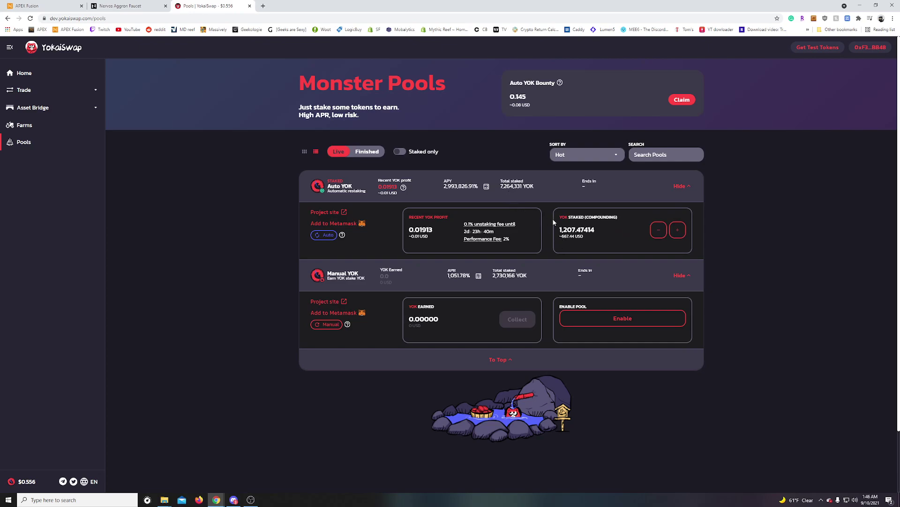
left_click_drag(559, 230, 615, 266)
left_click_drag(500, 188, 675, 187)
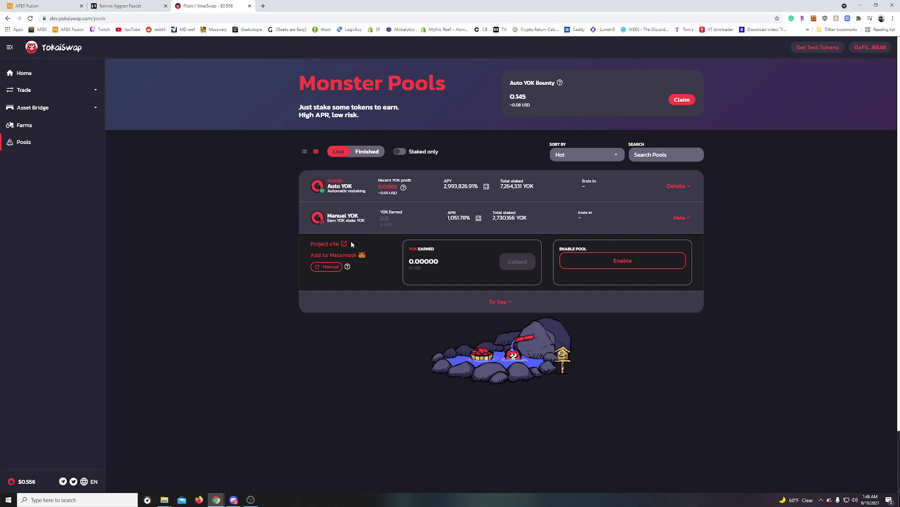
left_click(487, 190)
left_click(487, 188)
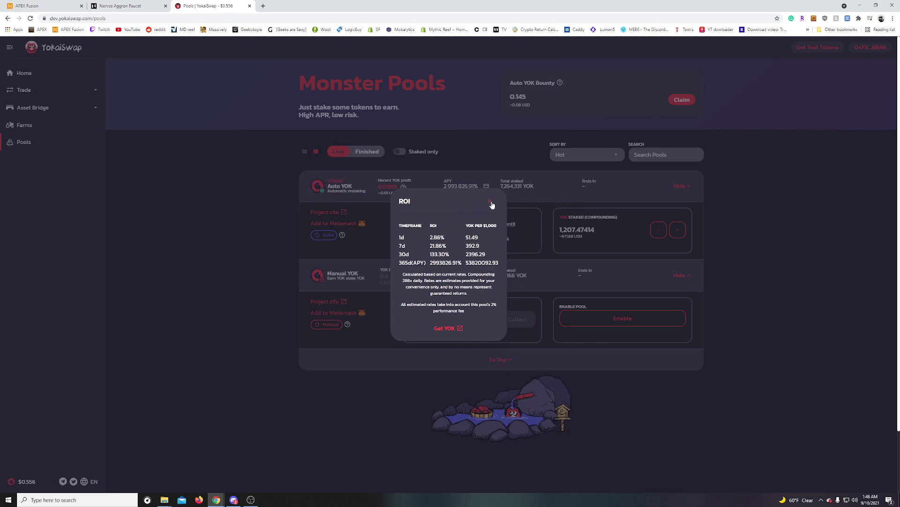
left_click(491, 202)
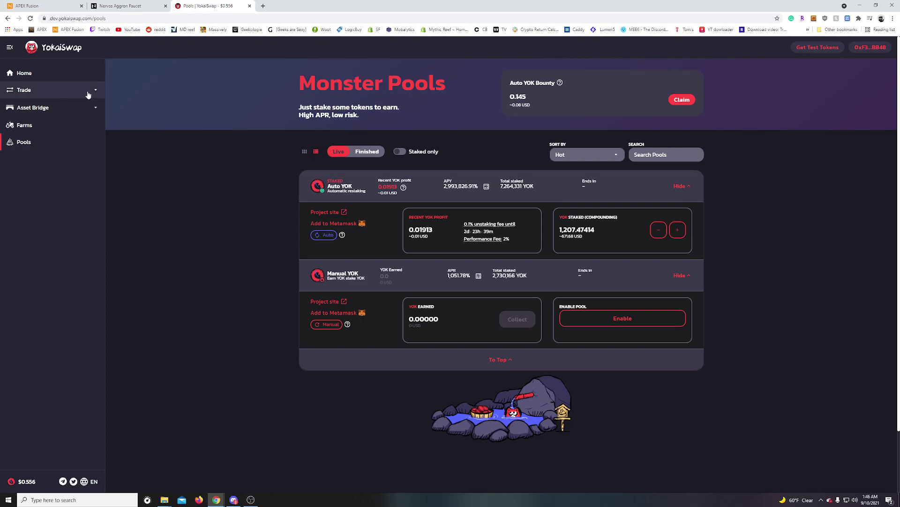
- Go to the Liquidity page through the Trade menu
left_click(75, 108)
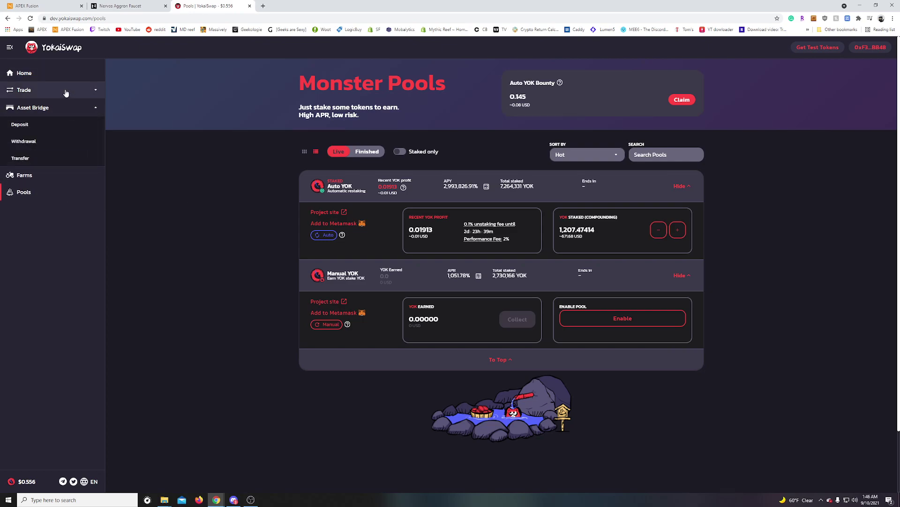
left_click(66, 93)
left_click(20, 123)
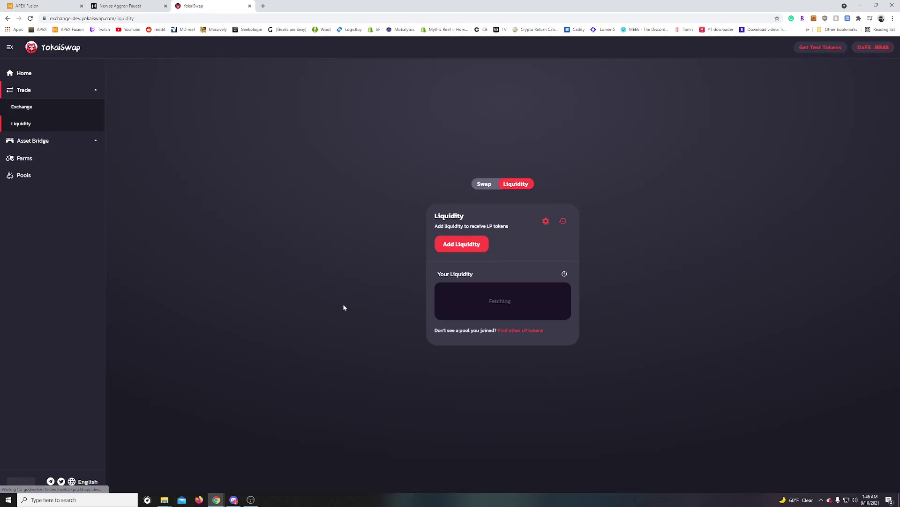
- Start adding liquidity with CKB as the first token and choose the second token
left_click(470, 249)
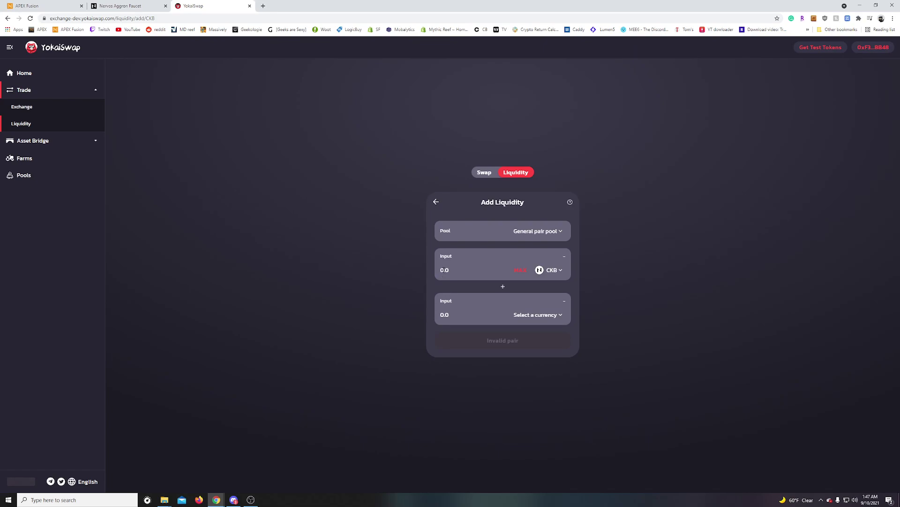
left_click(561, 271)
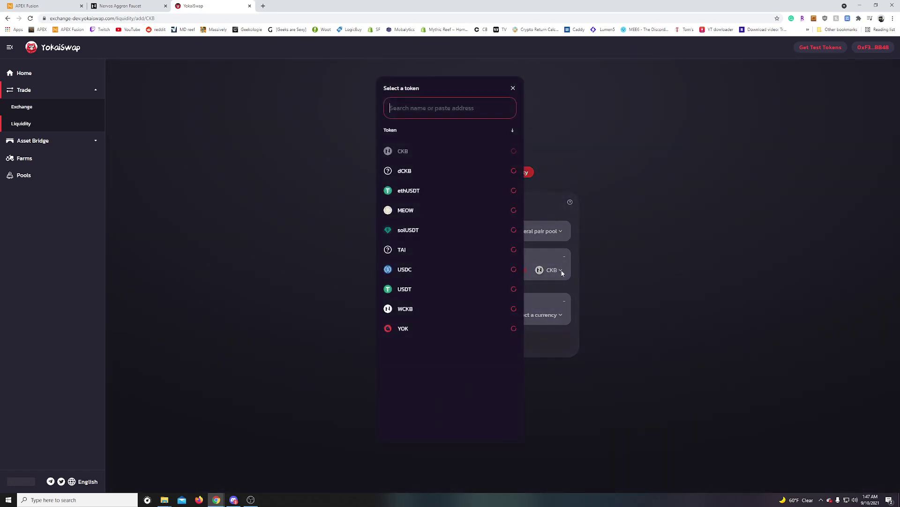
left_click(404, 151)
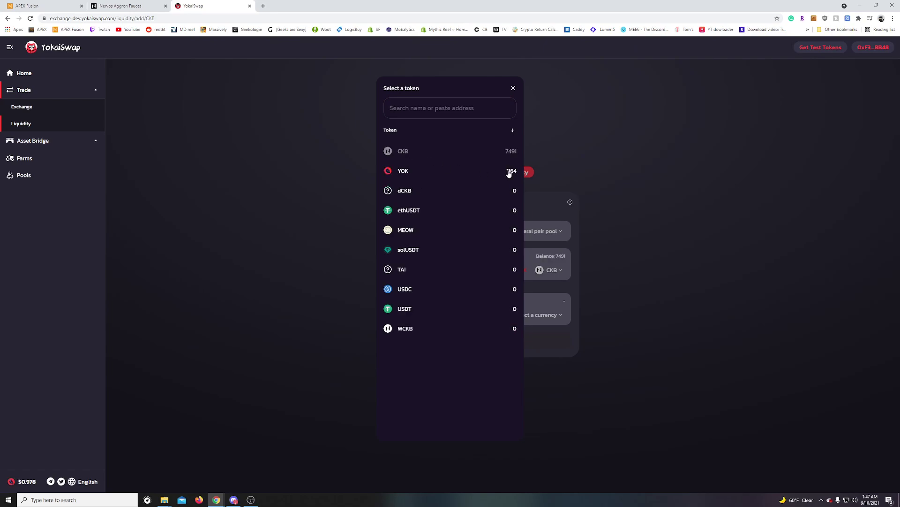
left_click(513, 90)
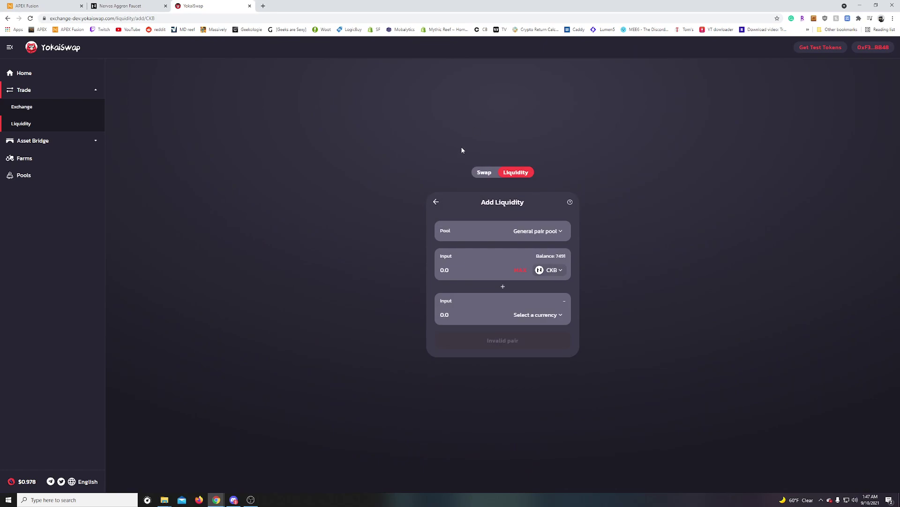
left_click(538, 314)
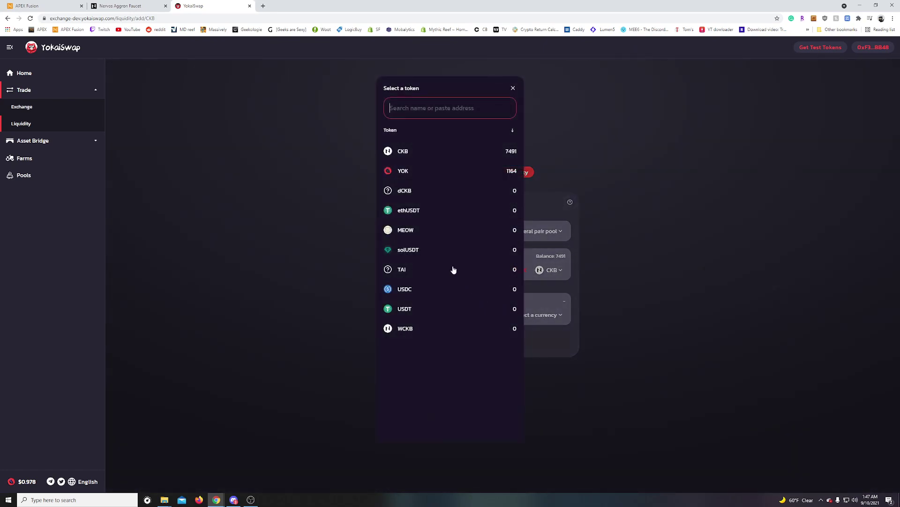
- Pair YOK with CKB and supply 300 CKB with 697.17 YOK, signing in MetaMask
left_click(418, 170)
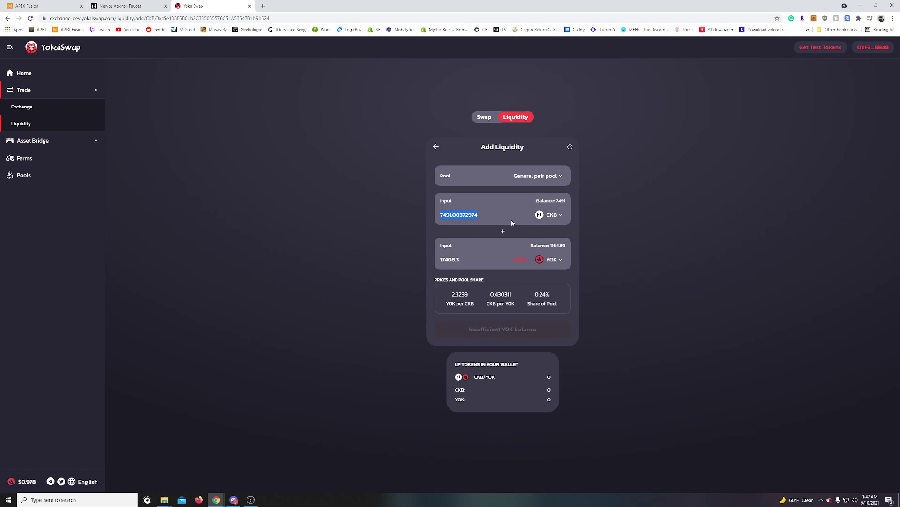
key("BackSpace")
type("300")
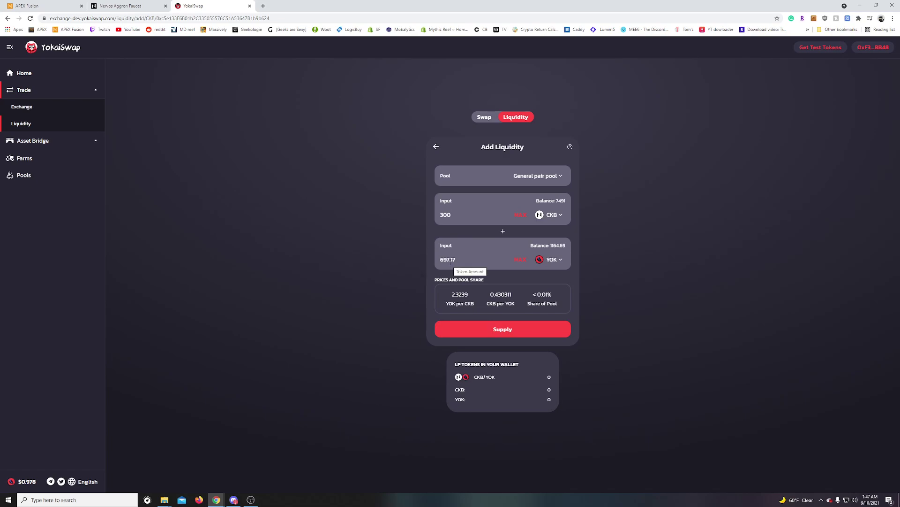
left_click(502, 334)
left_click(463, 352)
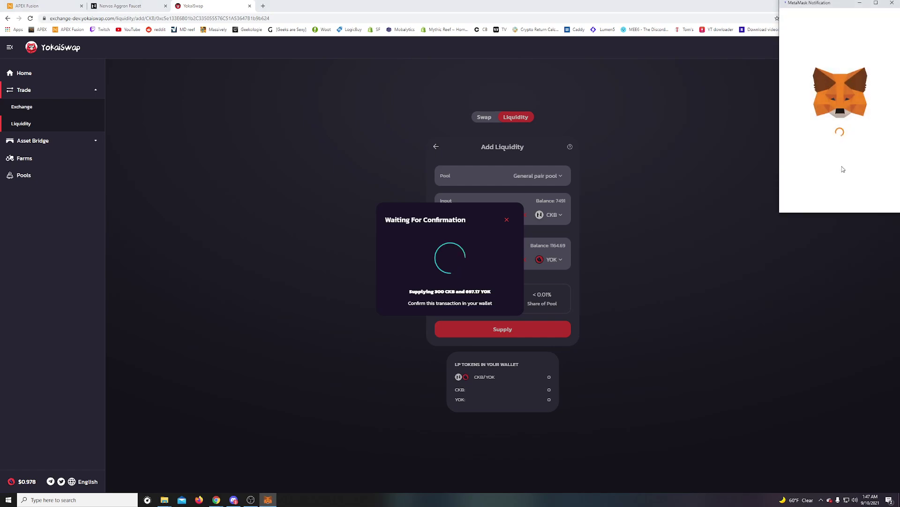
left_click(859, 196)
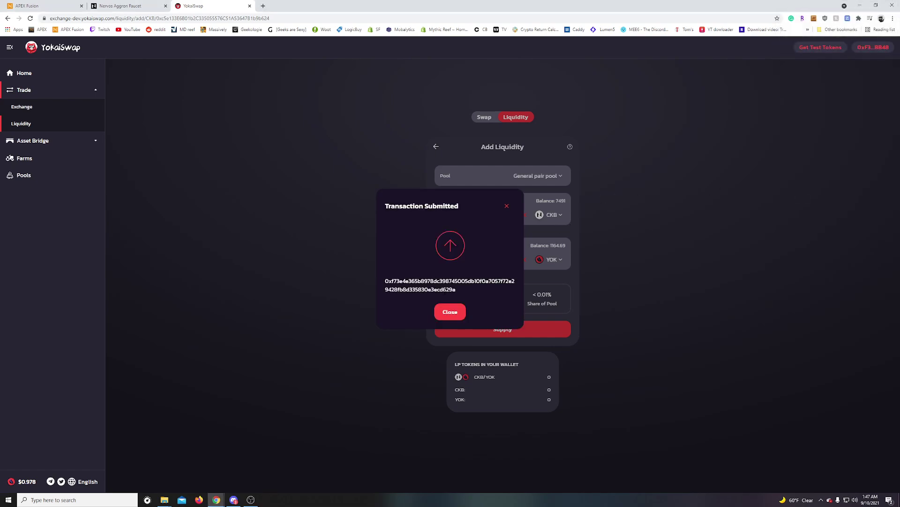
left_click(450, 311)
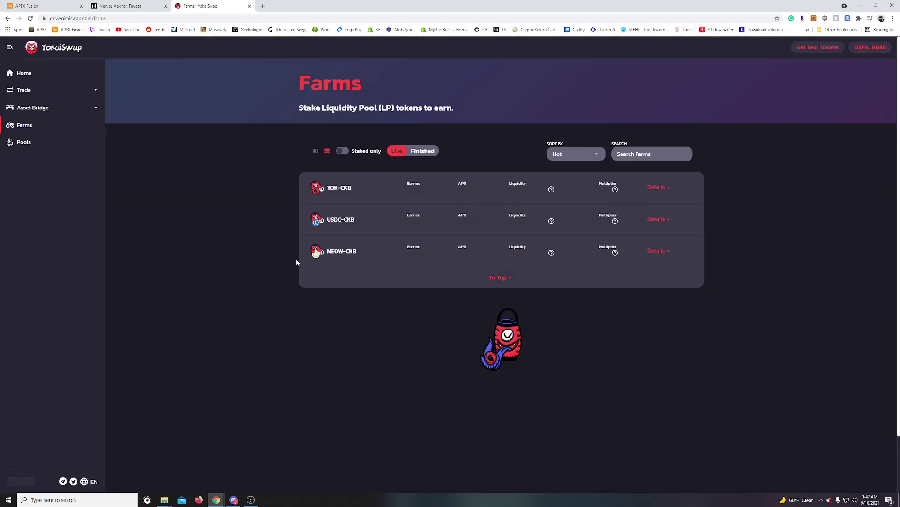
- Stake the full 0.00453 YOK-CKB LP balance in the YOK-CKB farm, signing in MetaMask
left_click(670, 188)
left_click(665, 267)
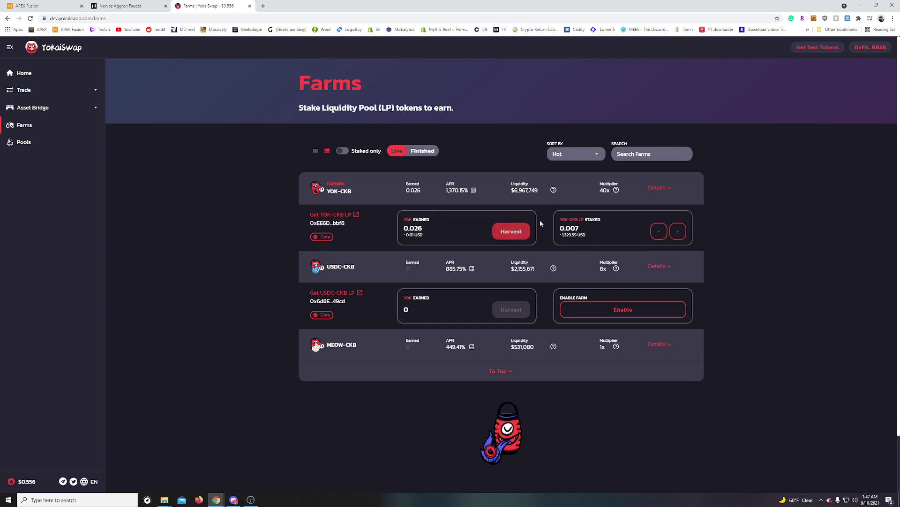
left_click(678, 232)
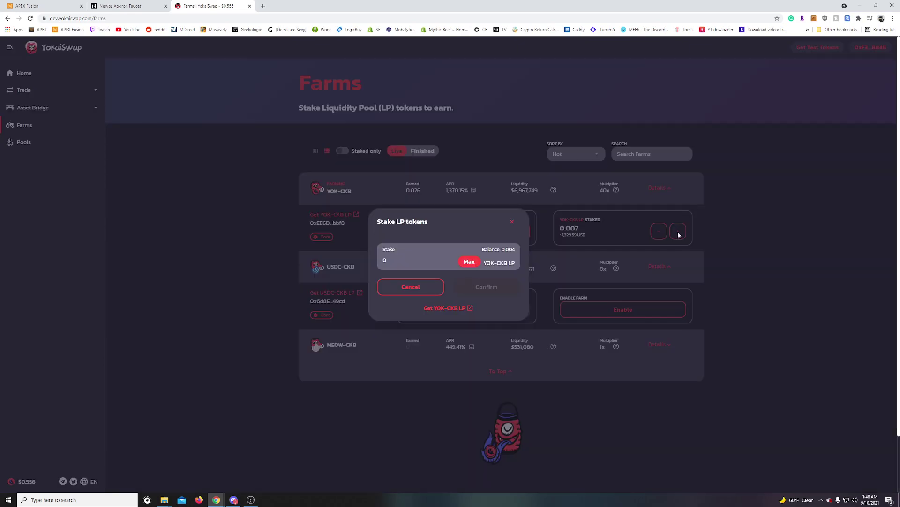
left_click(469, 262)
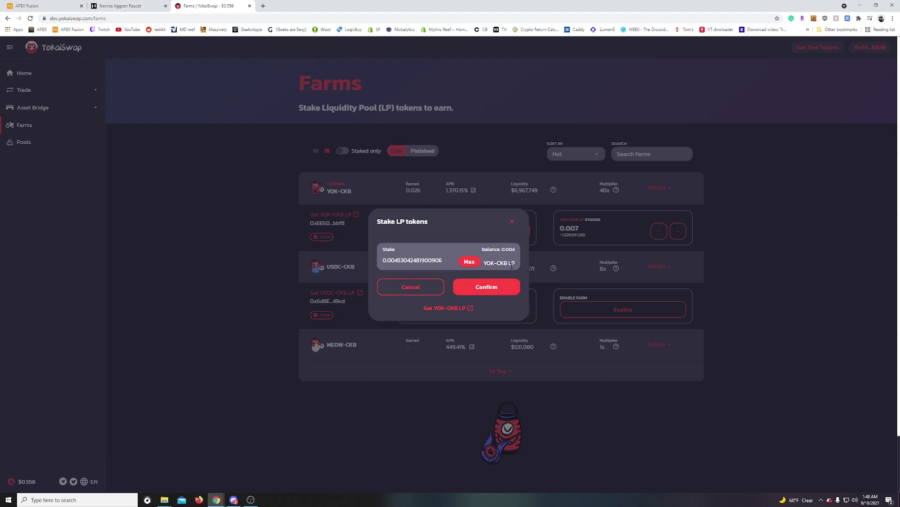
left_click(510, 284)
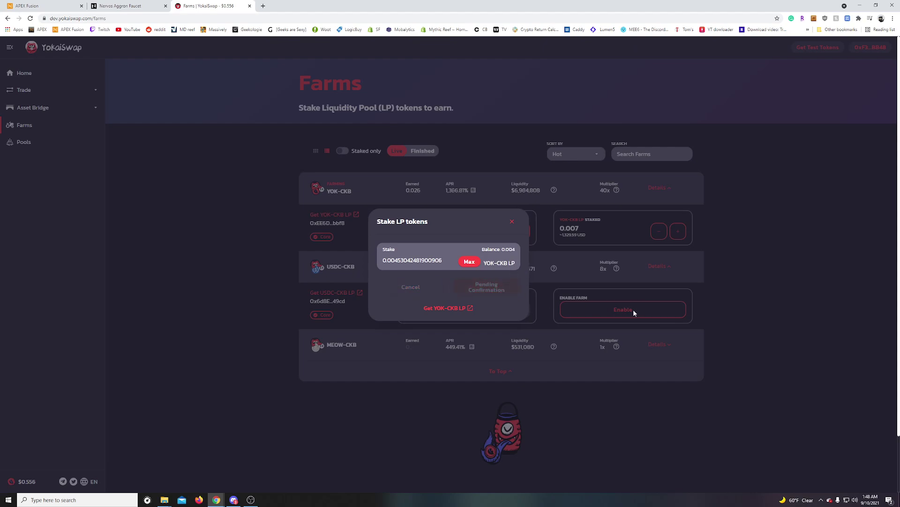
left_click(860, 192)
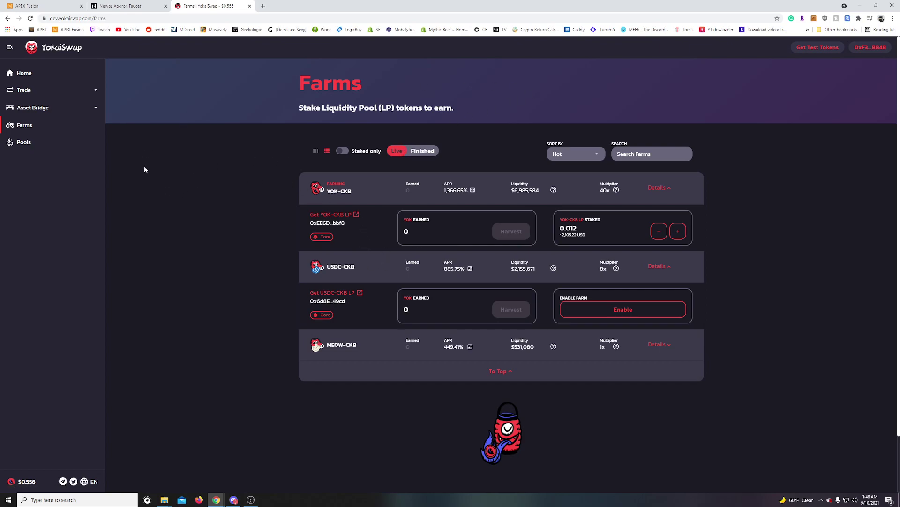
- Move between the Pools and Farms pages, then return to the Home dashboard
left_click(53, 140)
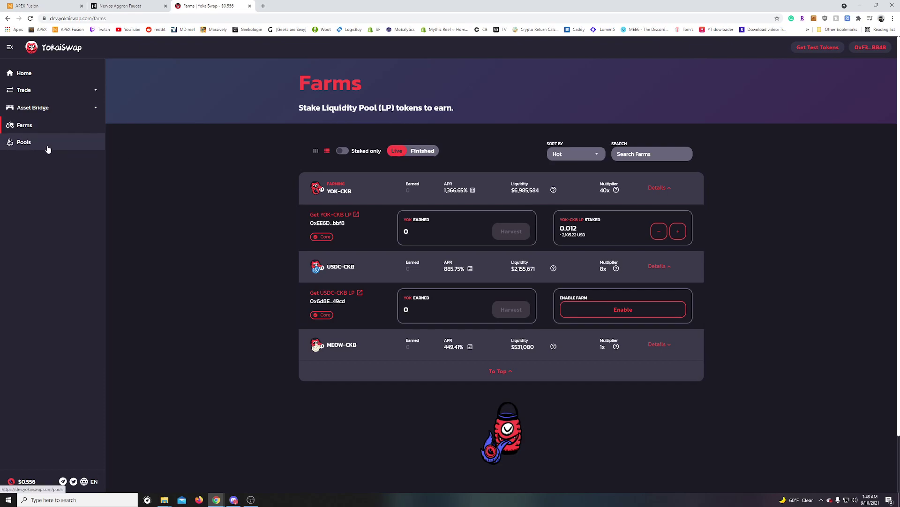
left_click(54, 129)
left_click(54, 144)
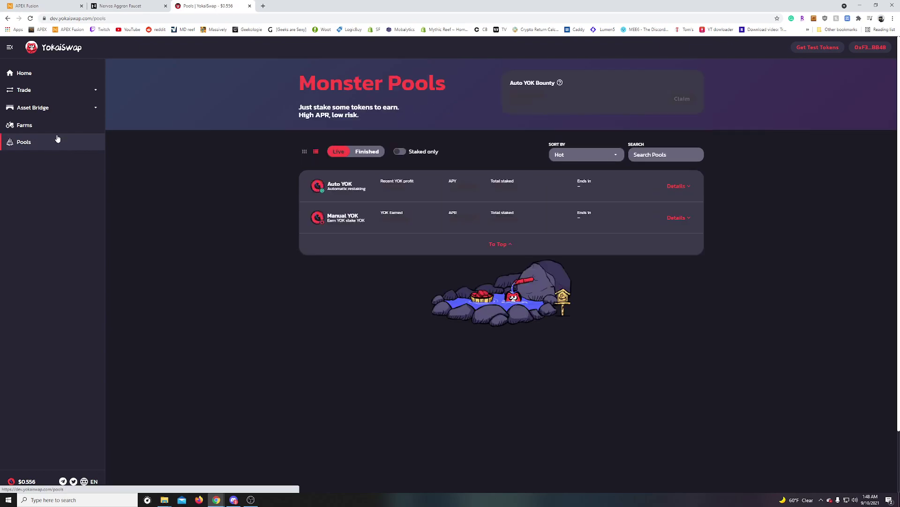
left_click(46, 74)
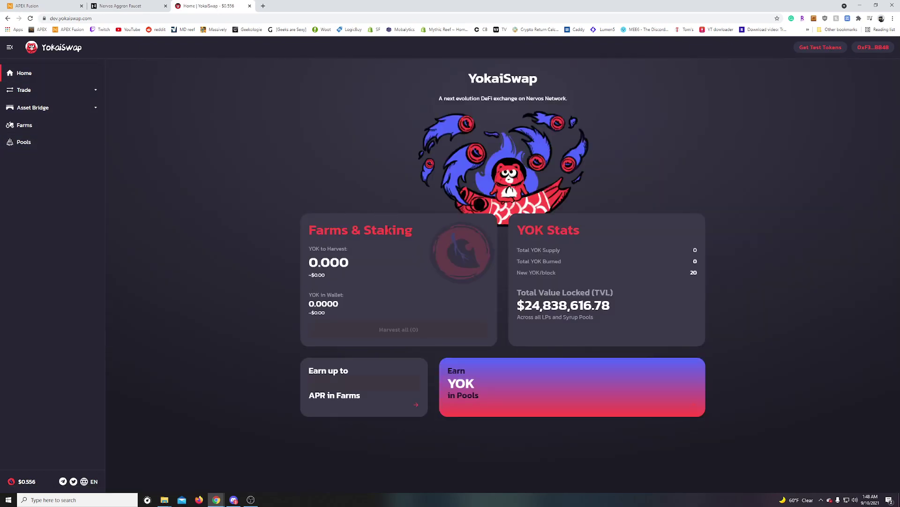